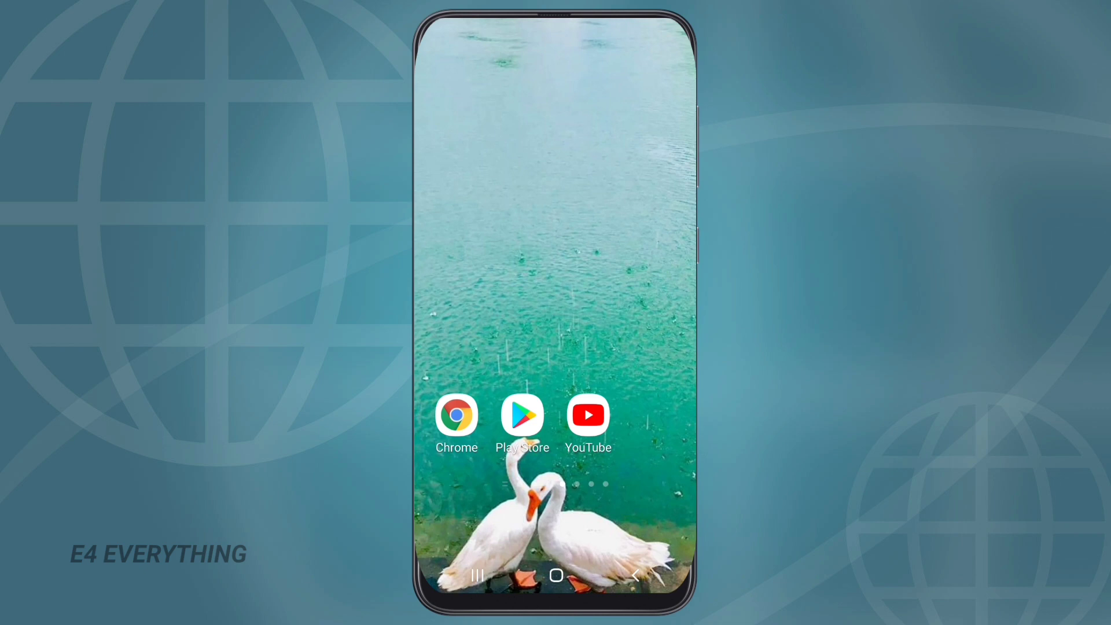
# - Install NetShare - no-root-tethering from its Google Play Store page and open it
pyautogui.click(521, 415)
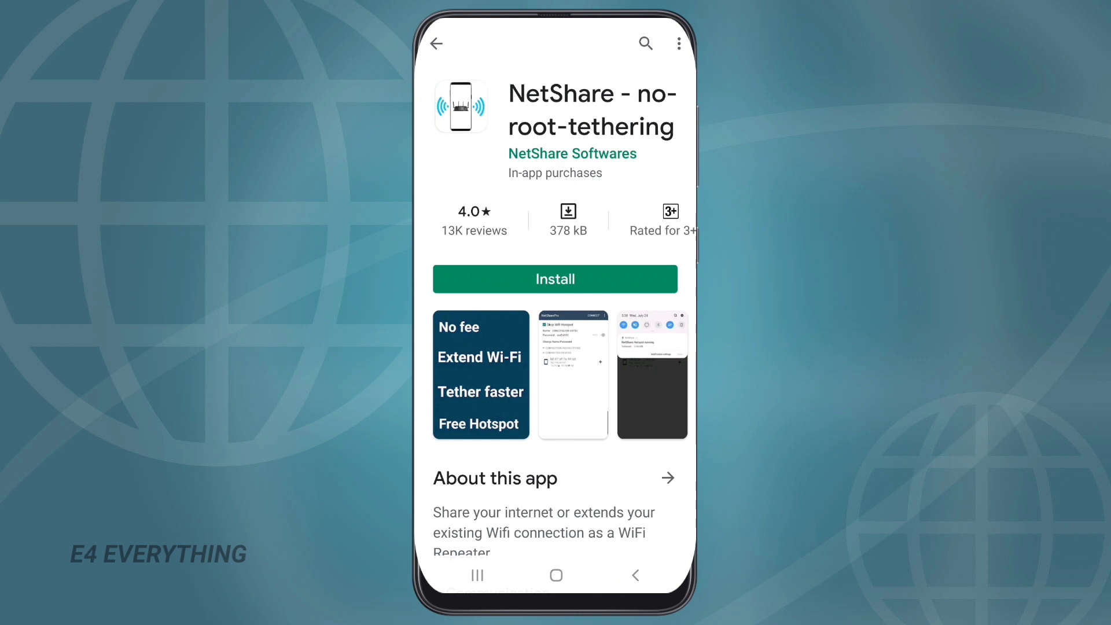
pyautogui.click(555, 279)
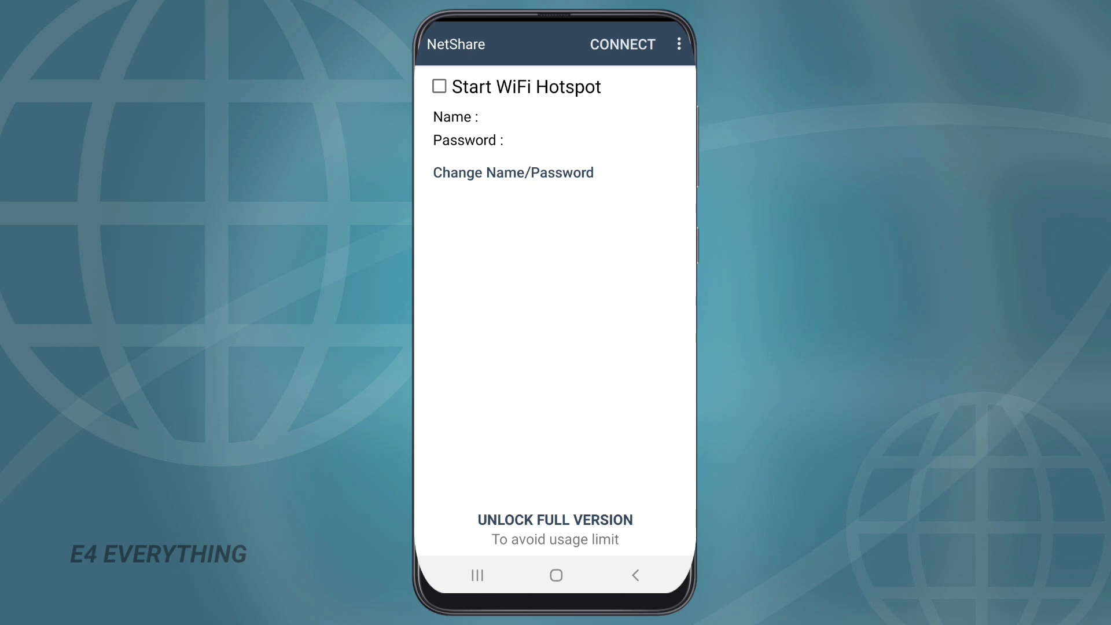
# - Start the DIRECT-NS-Hotspot, allowing location only while using the app, and review proxy 192.168.49.1:8282
pyautogui.click(439, 86)
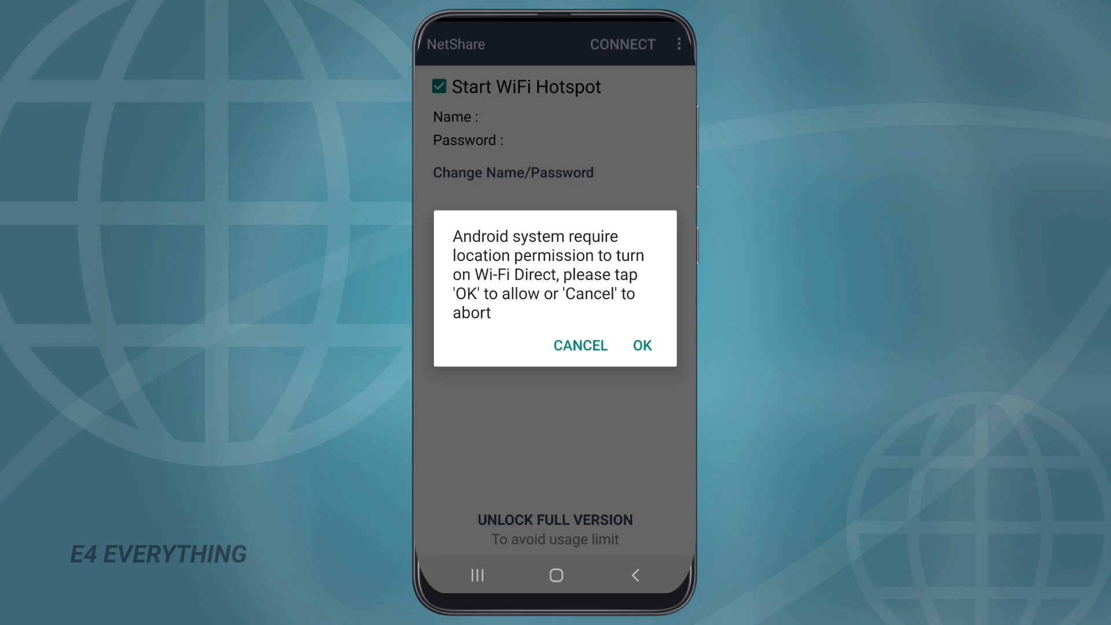
pyautogui.click(642, 345)
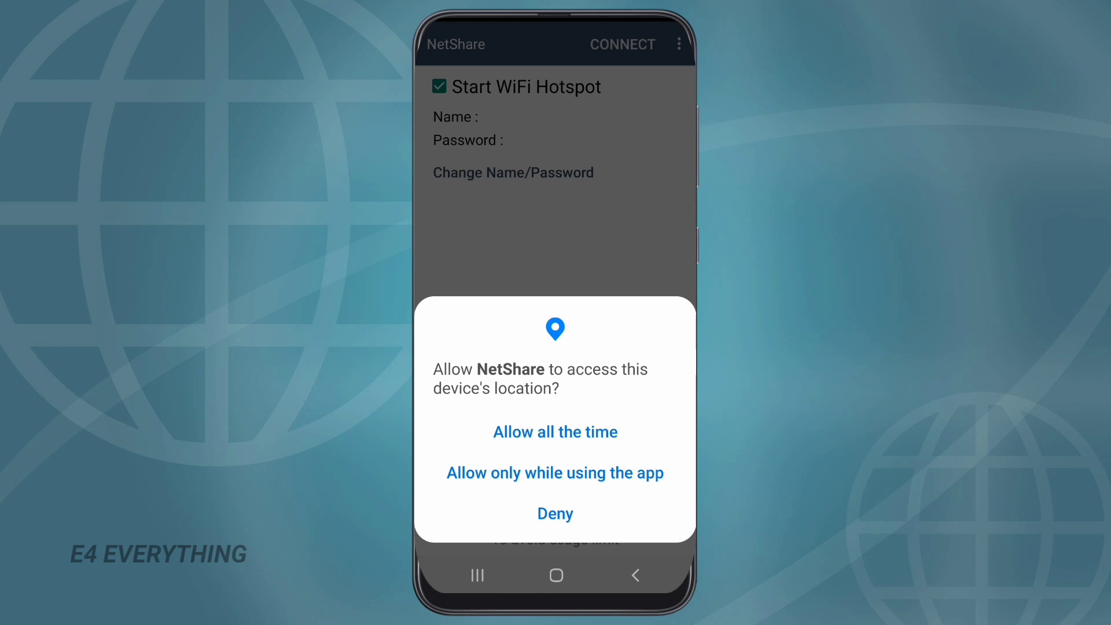
pyautogui.click(555, 473)
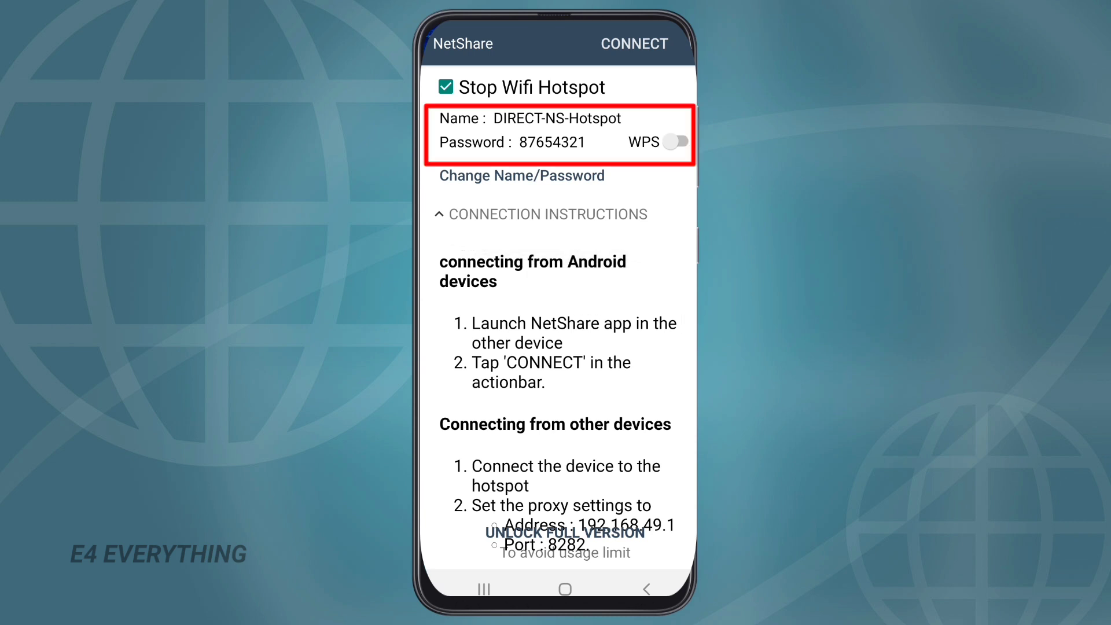
pyautogui.scroll(-1, 558, 347)
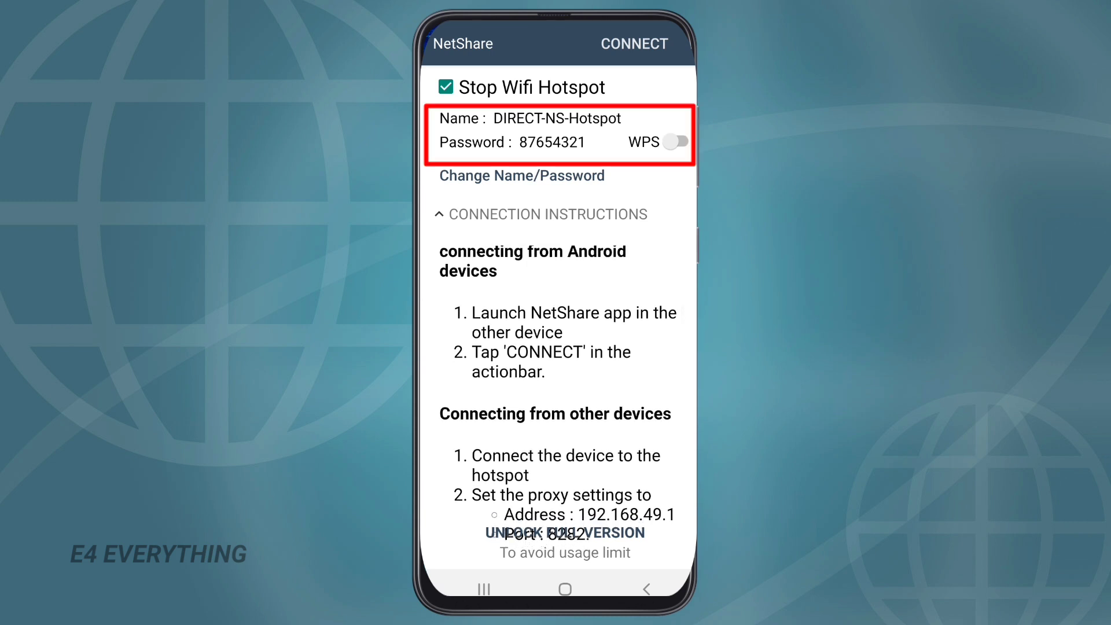
pyautogui.scroll(-4, 558, 399)
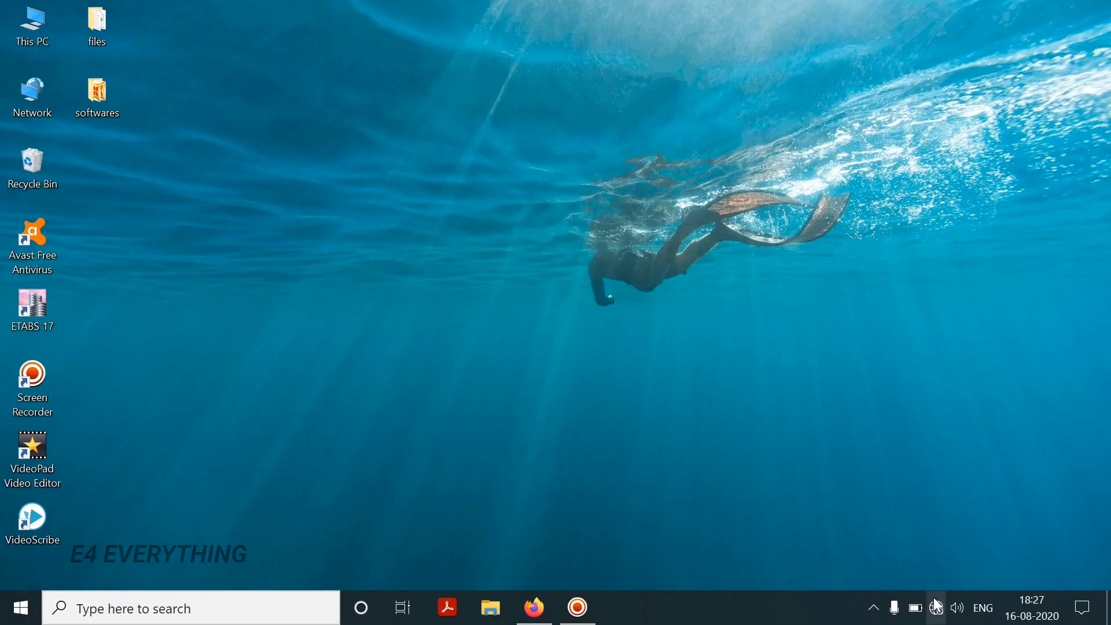
# - Join DIRECT-NS-Hotspot with auto-connect on, using the hotspot security key and allowing discoverability
pyautogui.click(938, 605)
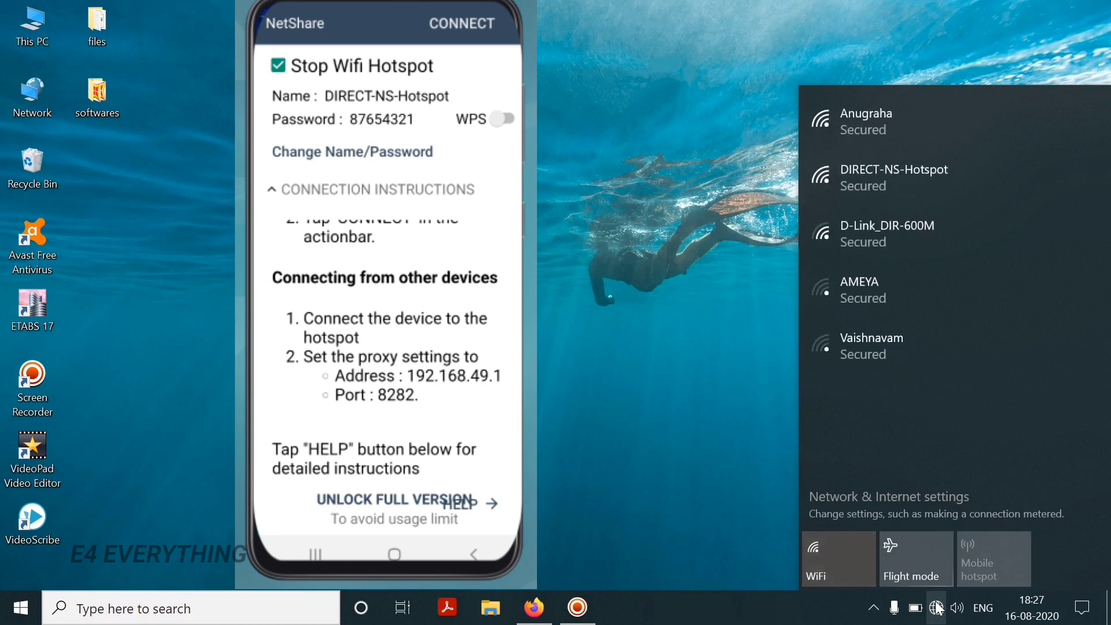
pyautogui.click(882, 187)
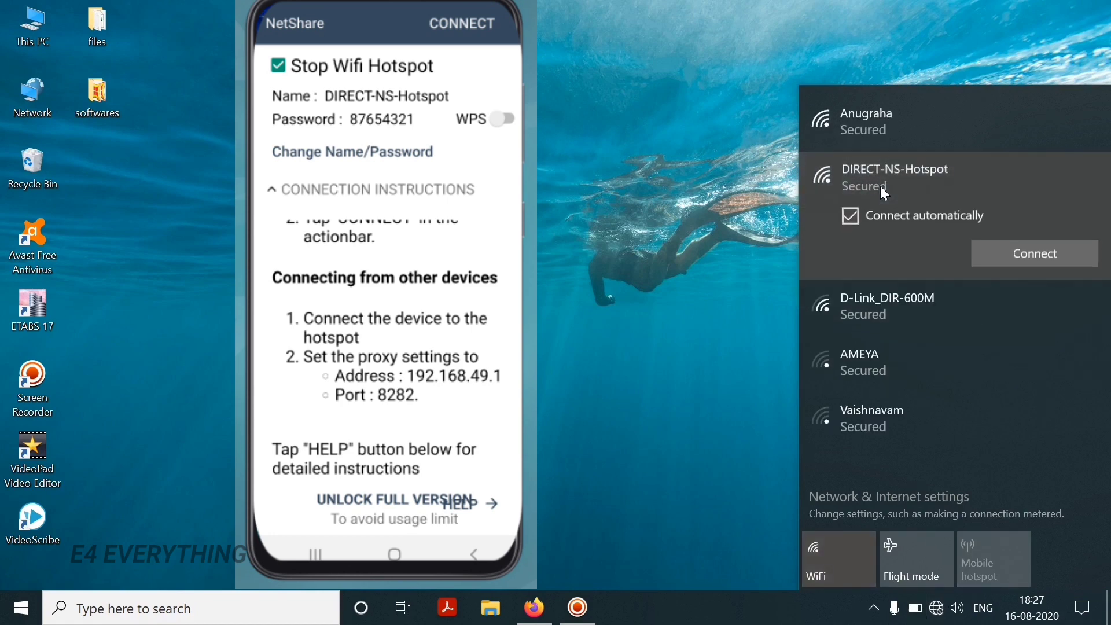
pyautogui.click(852, 218)
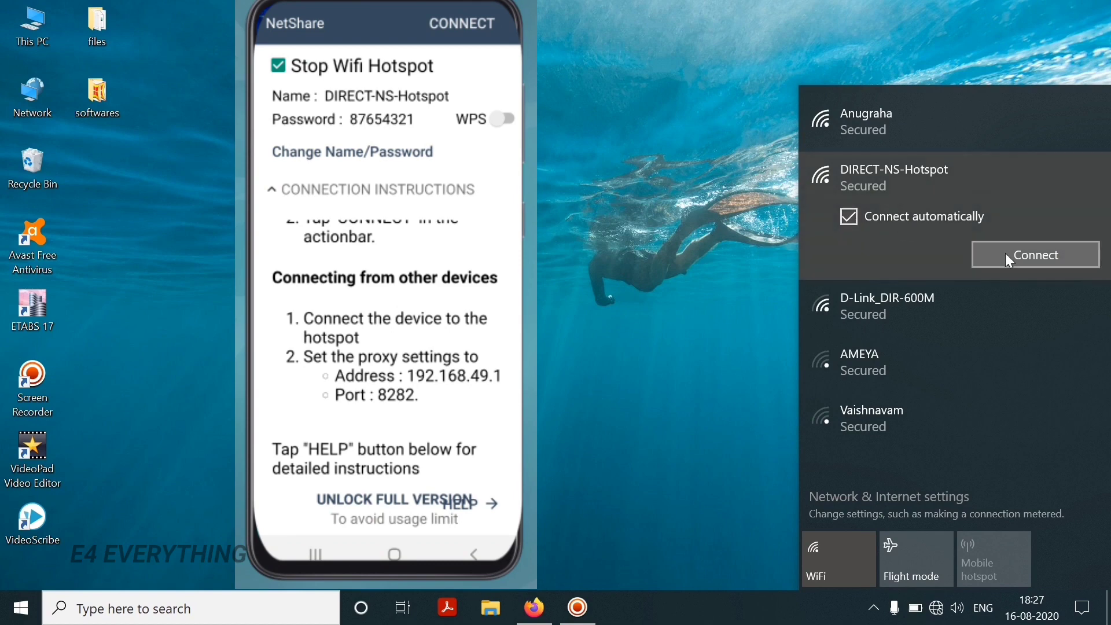
pyautogui.click(1039, 262)
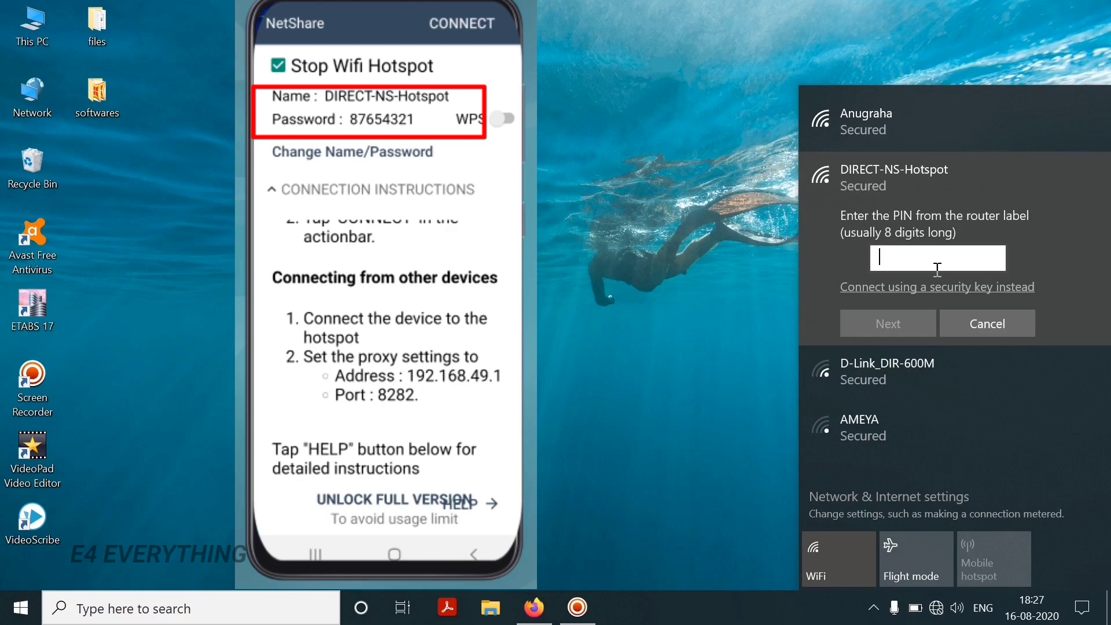
pyautogui.click(976, 292)
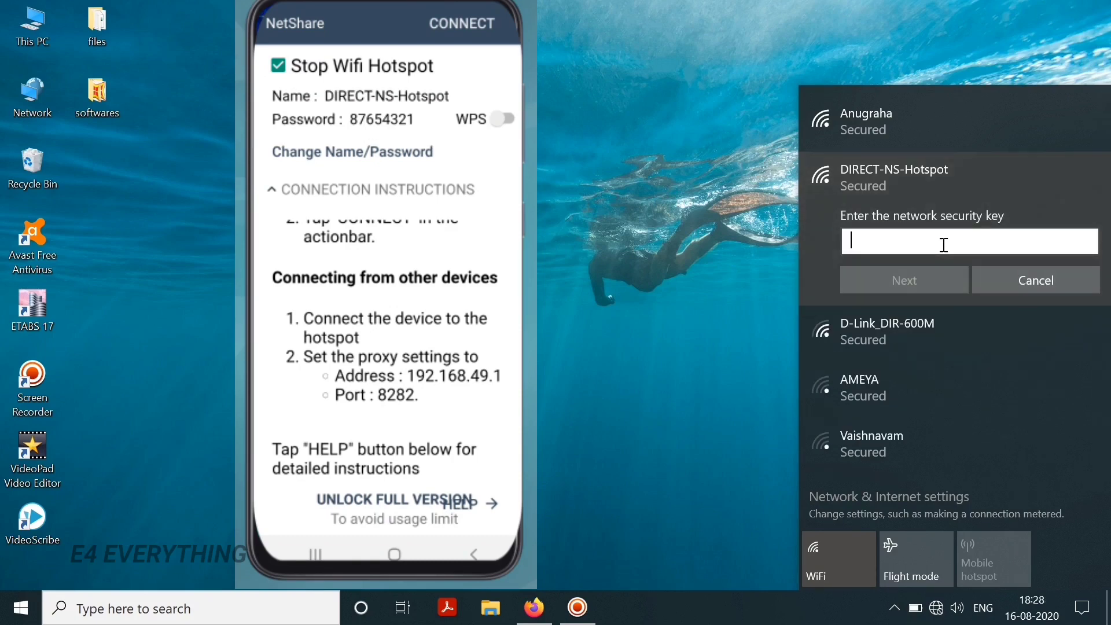
pyautogui.write('87654321')
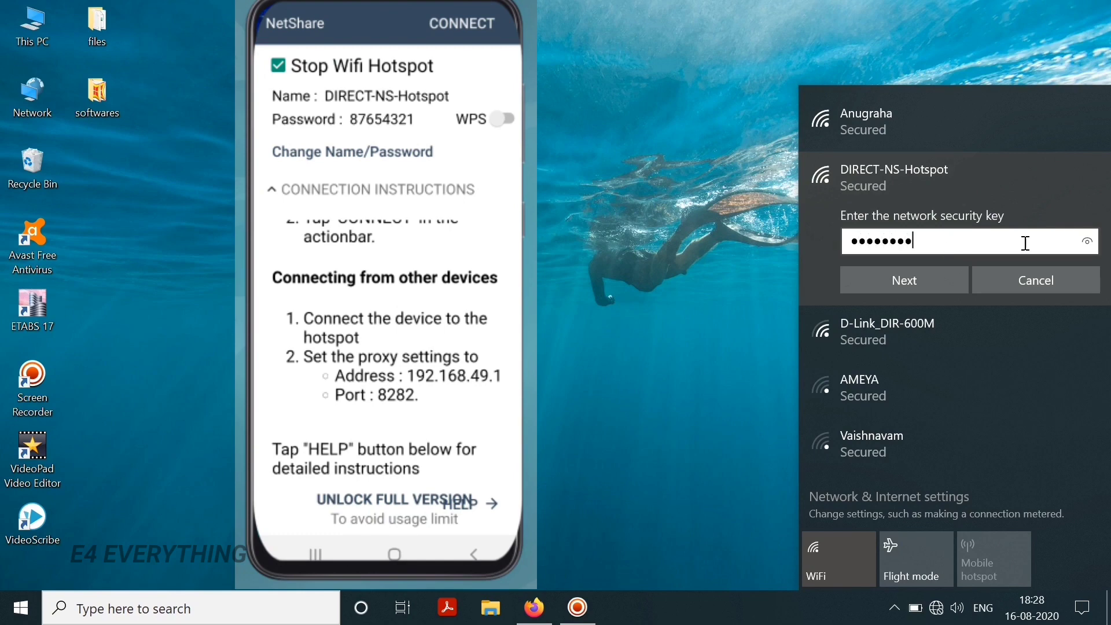
pyautogui.click(1086, 242)
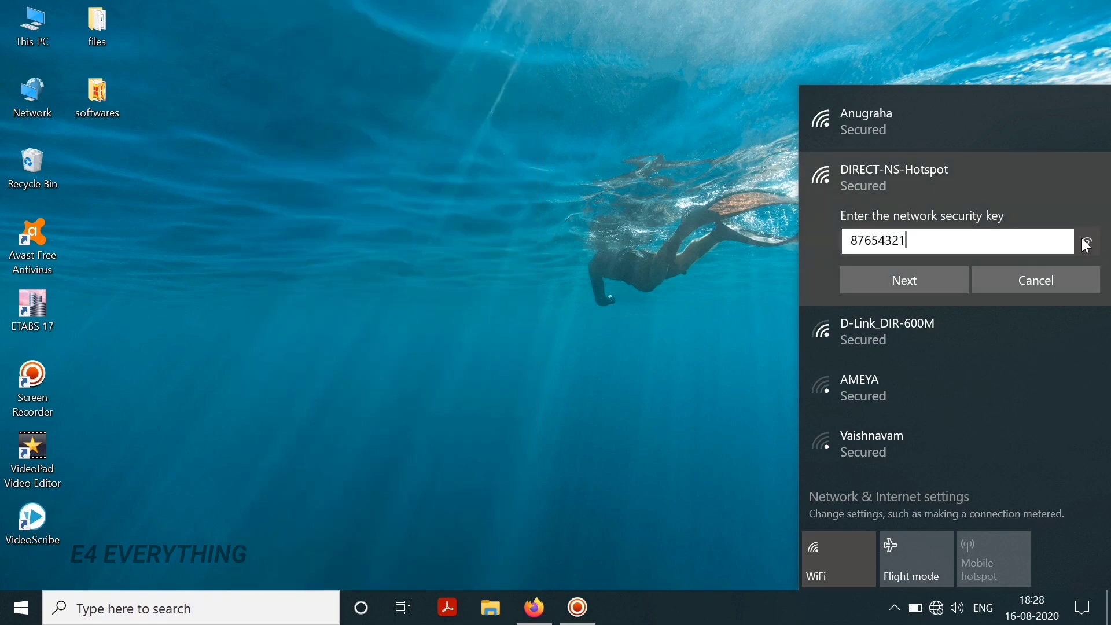
pyautogui.moveTo(1087, 246); pyautogui.dragTo(1080, 245)
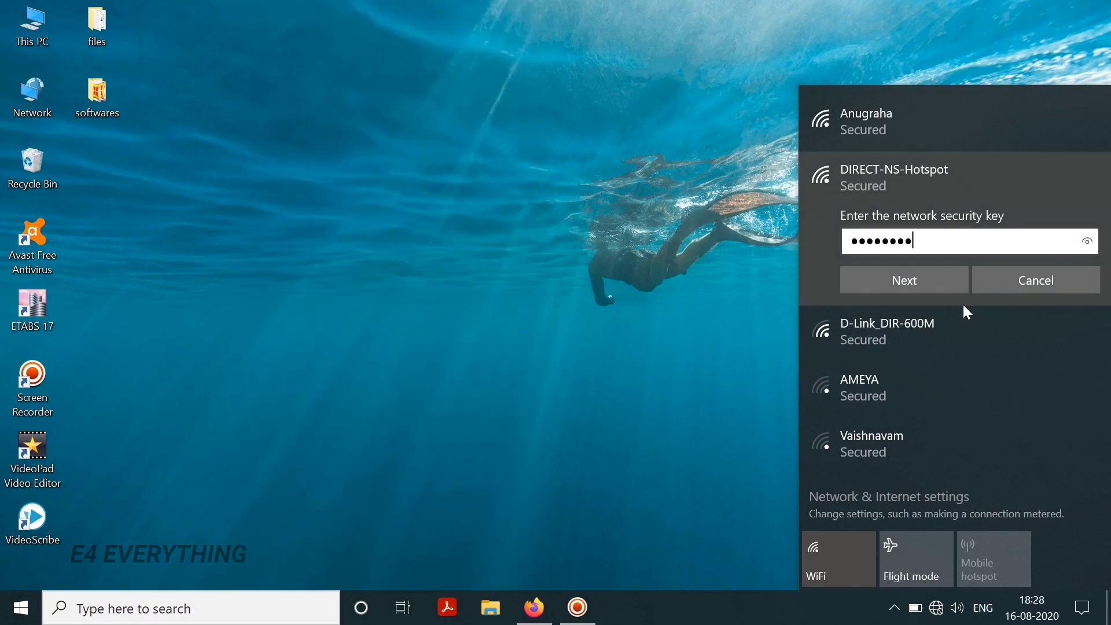
pyautogui.click(901, 287)
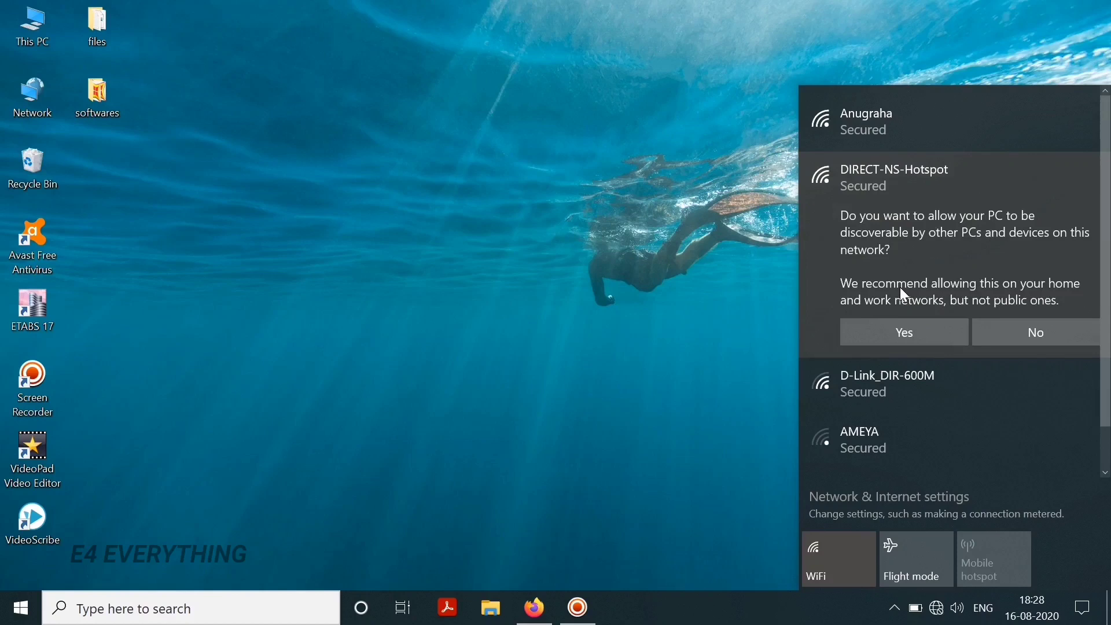
pyautogui.click(903, 328)
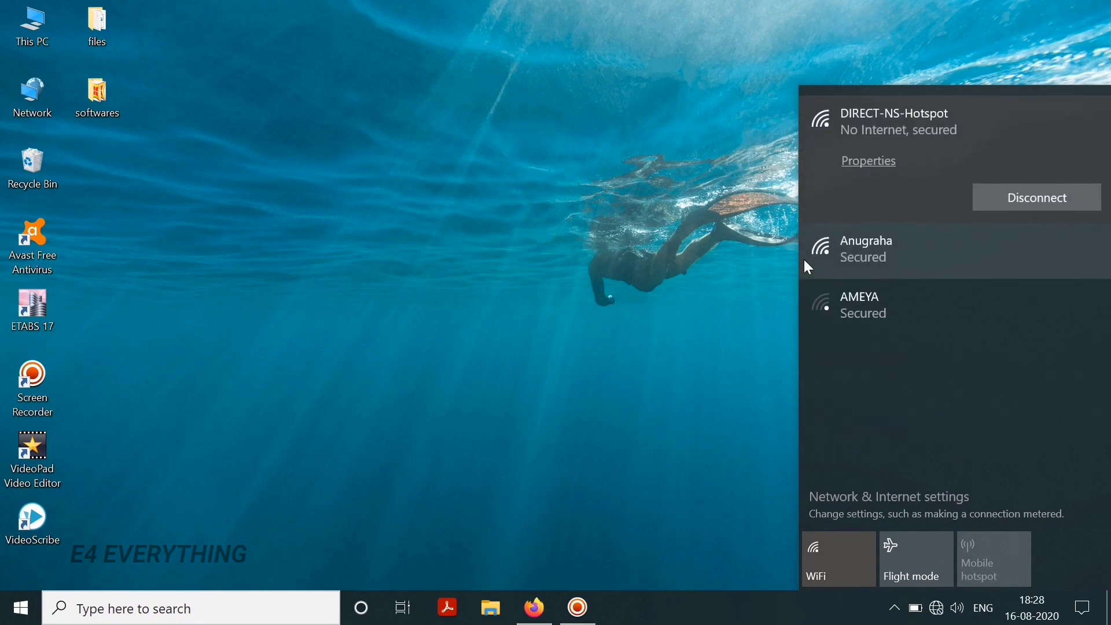
pyautogui.click(581, 286)
# - Search 'control p' to open Control Panel, then open Network and Sharing Centre
pyautogui.click(149, 608)
pyautogui.write('contr')
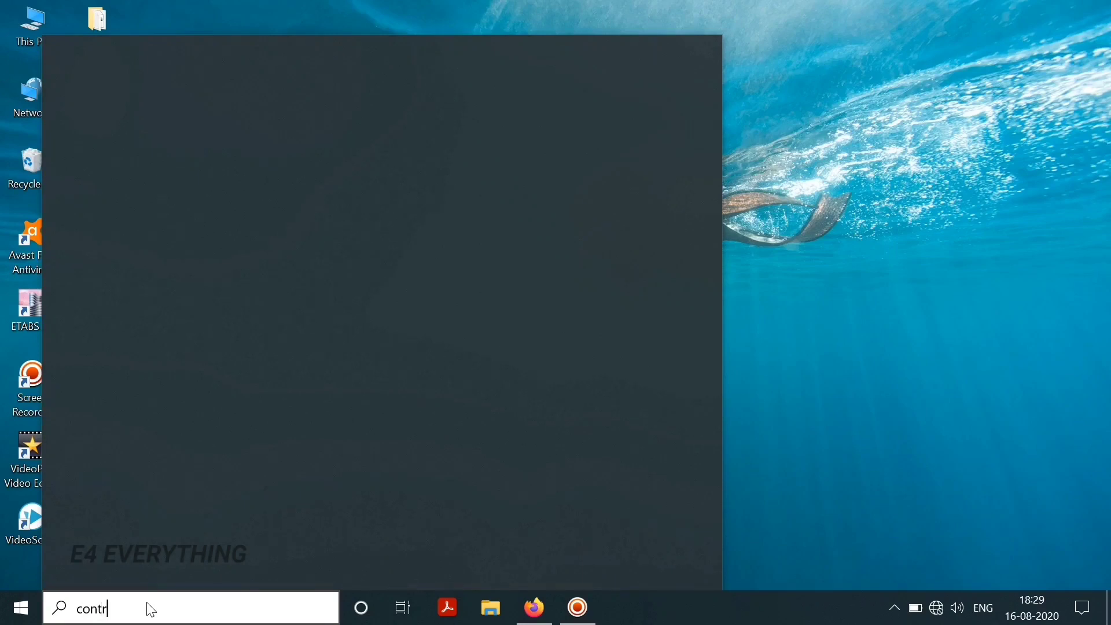
pyautogui.write('ol p')
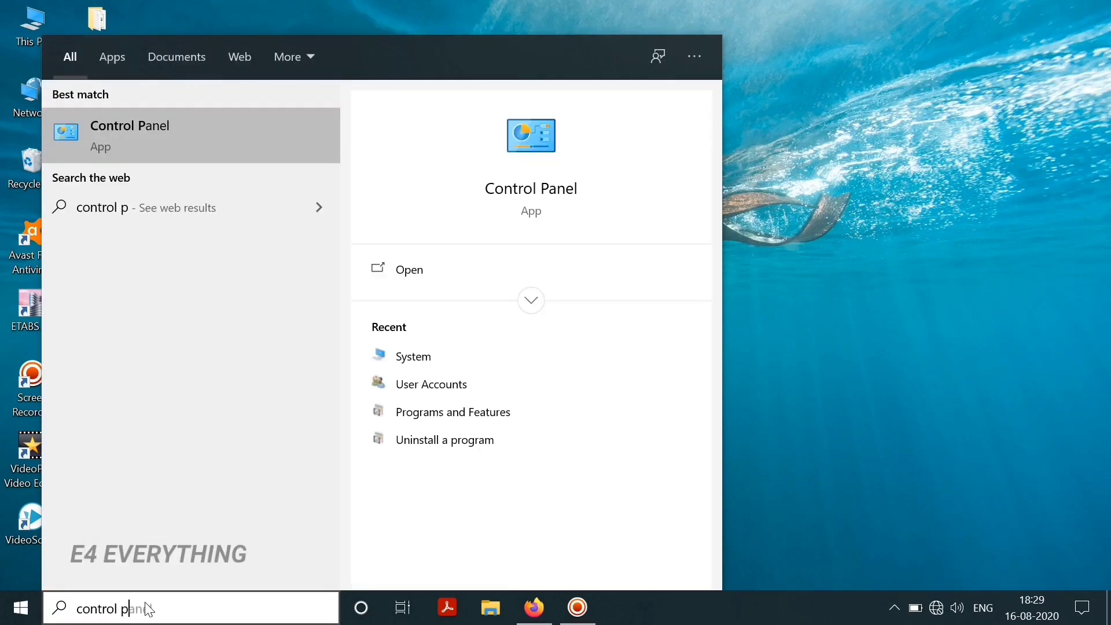
pyautogui.click(116, 131)
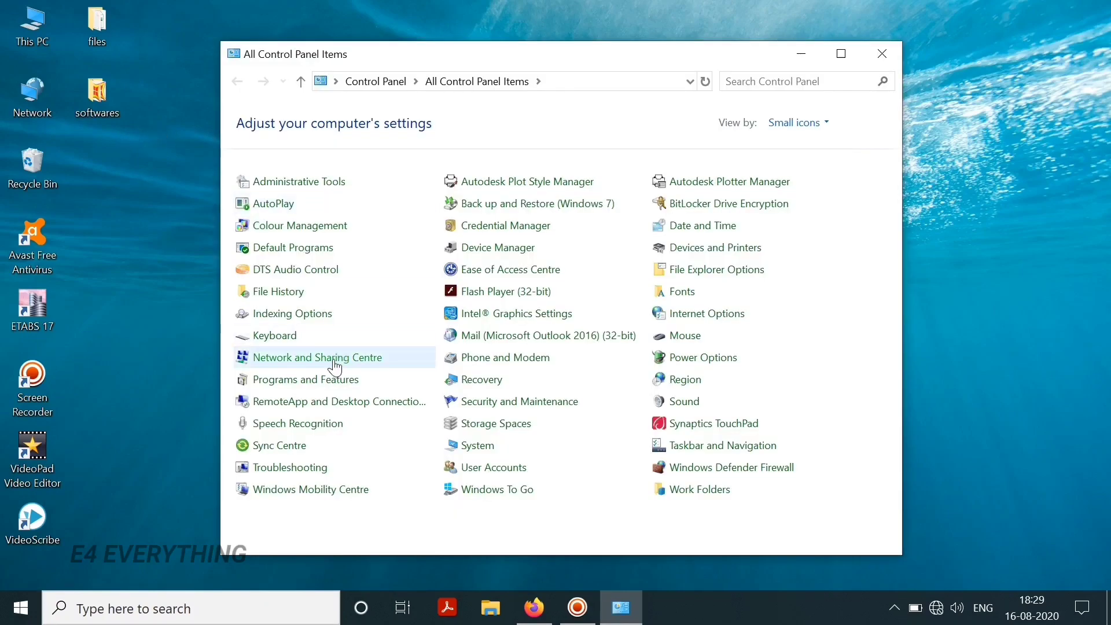
pyautogui.click(336, 367)
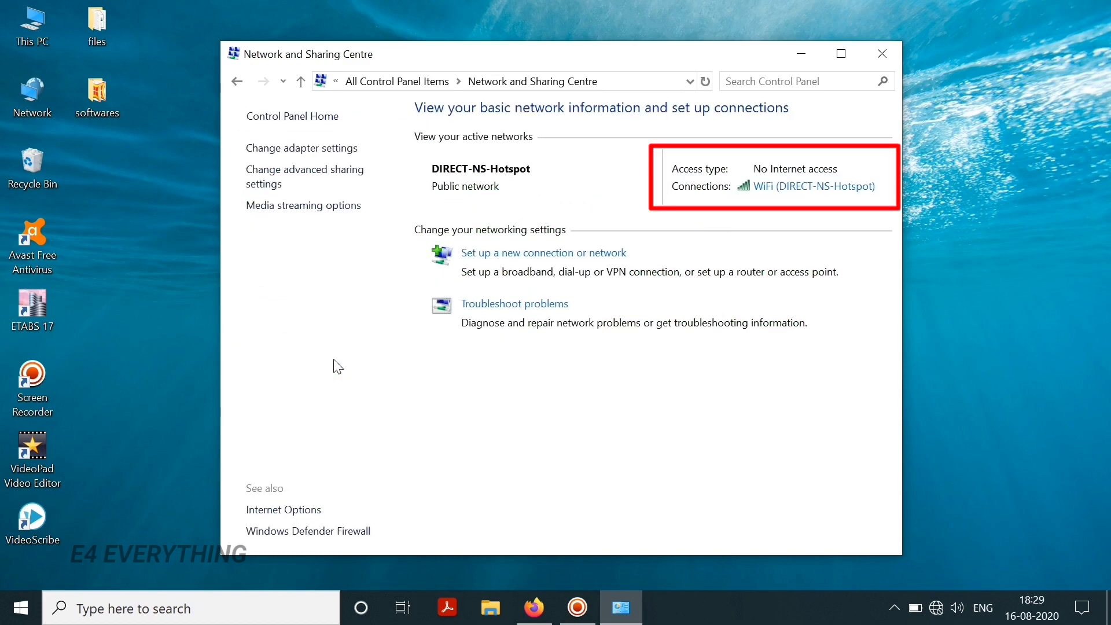
# - Open Internet Options and go to the Connections tab's LAN settings
pyautogui.click(297, 512)
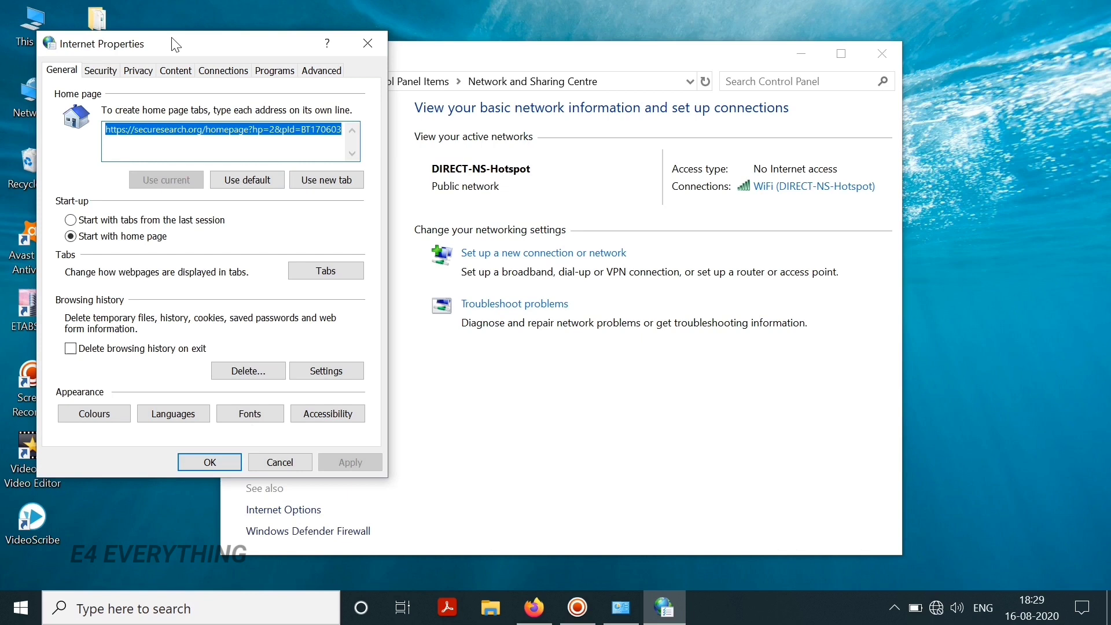
pyautogui.moveTo(174, 44); pyautogui.dragTo(469, 61)
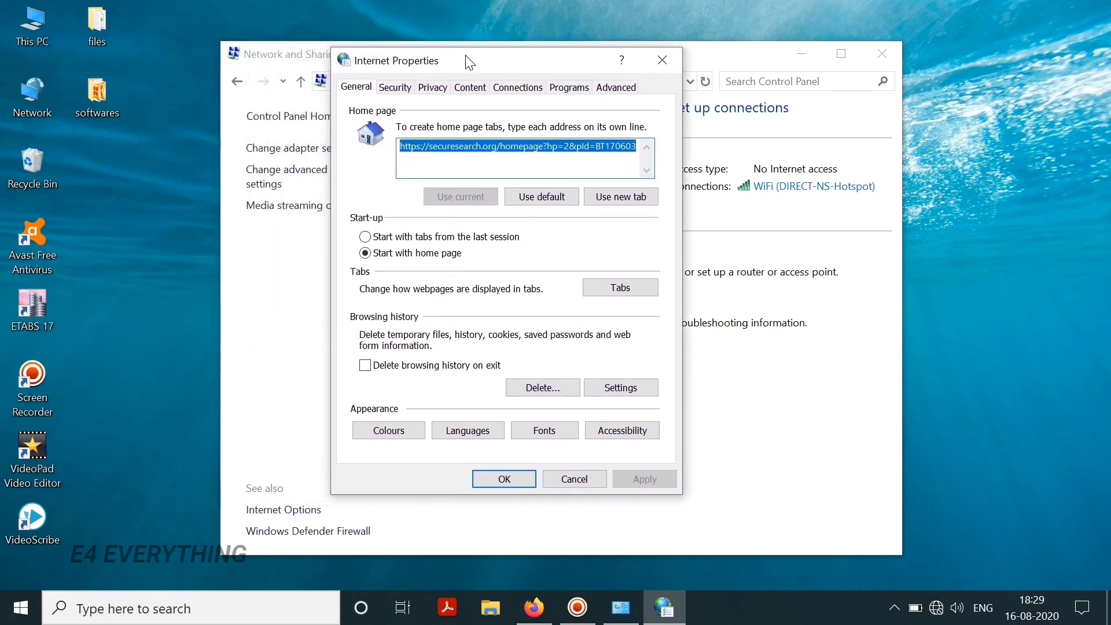
pyautogui.click(527, 90)
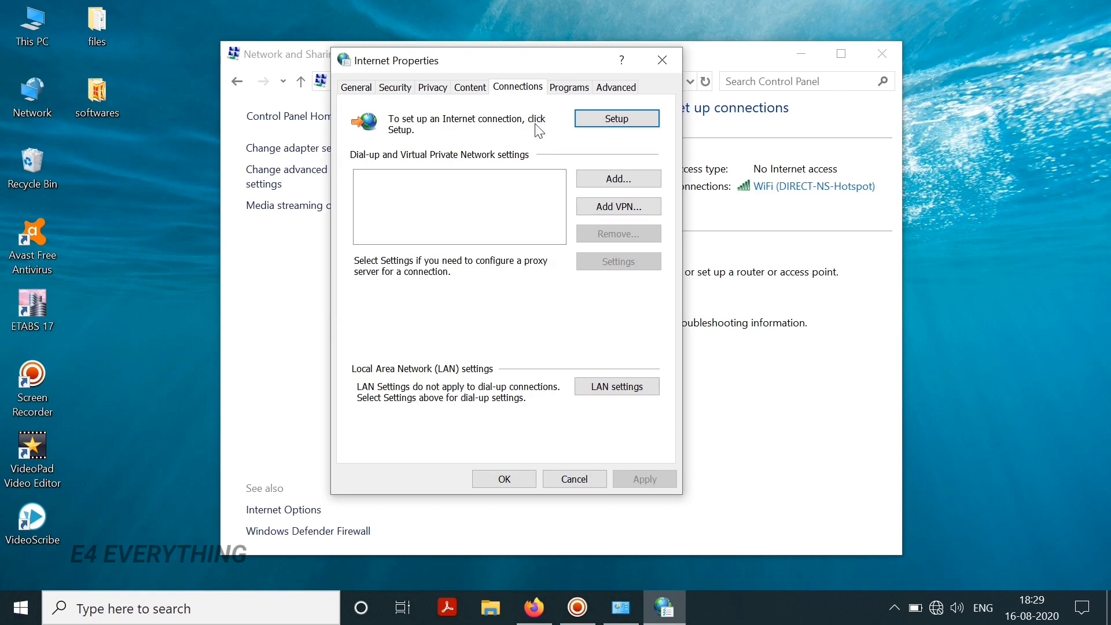
pyautogui.click(616, 387)
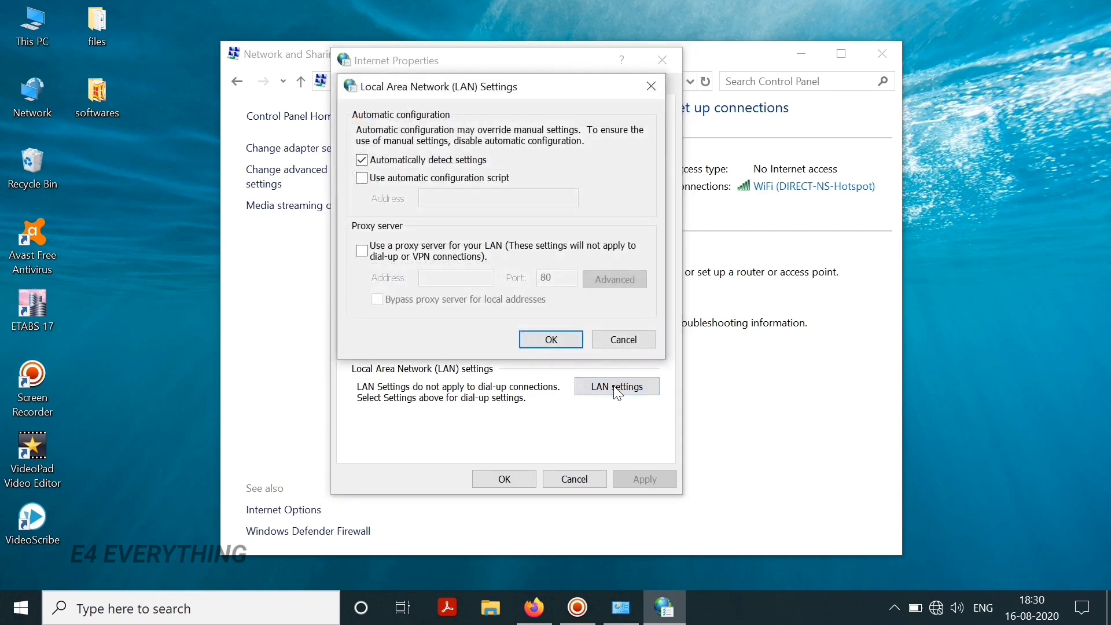
# - Enable a LAN proxy server at 192.168.49.1, port 8282, and confirm both dialogs
pyautogui.click(362, 250)
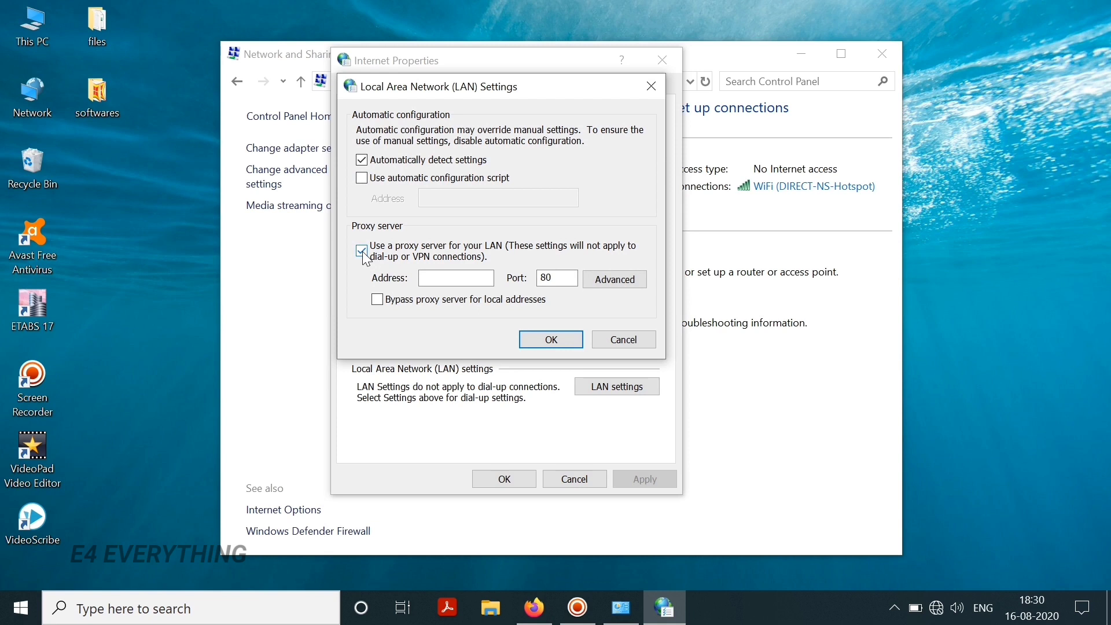
pyautogui.click(439, 281)
pyautogui.write('192.')
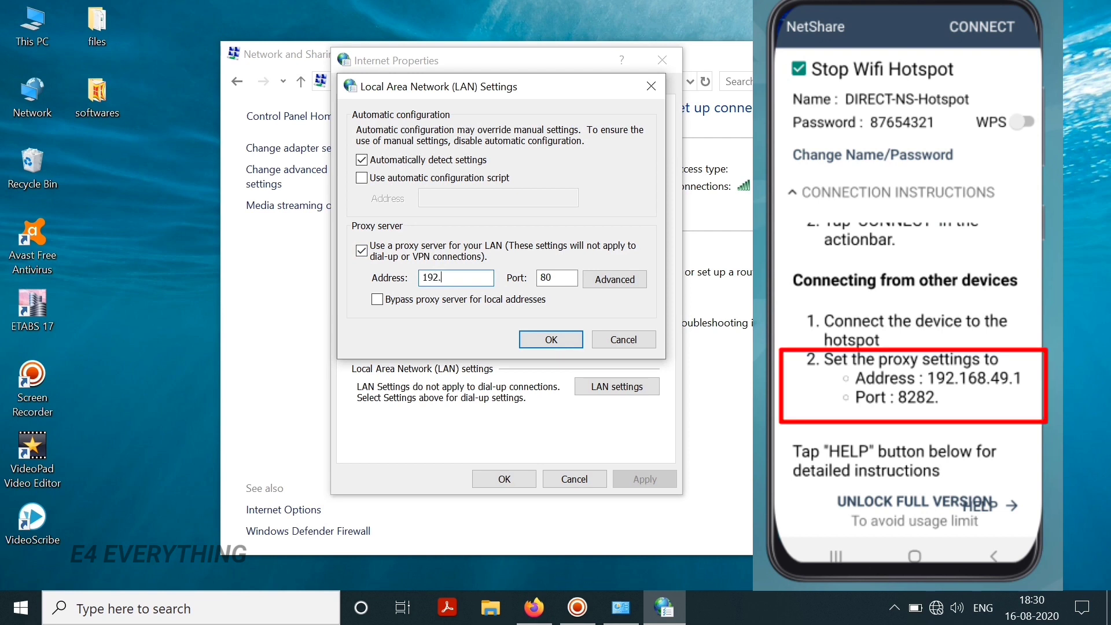
pyautogui.write('168.49.1')
pyautogui.click(550, 274)
pyautogui.doubleClick(550, 275)
pyautogui.write('8282')
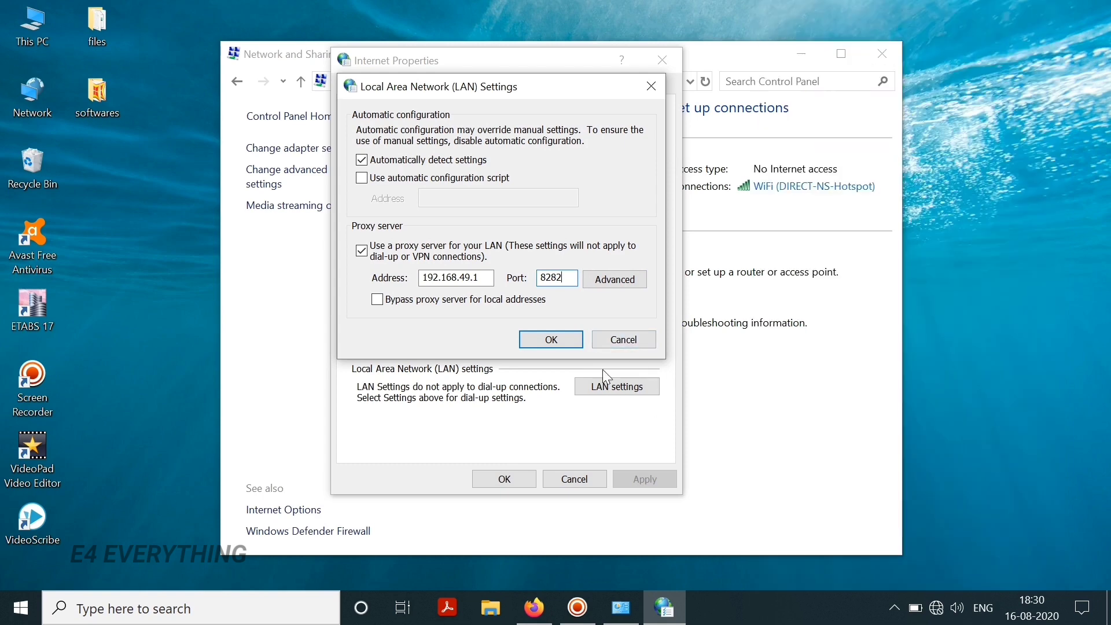
pyautogui.click(551, 340)
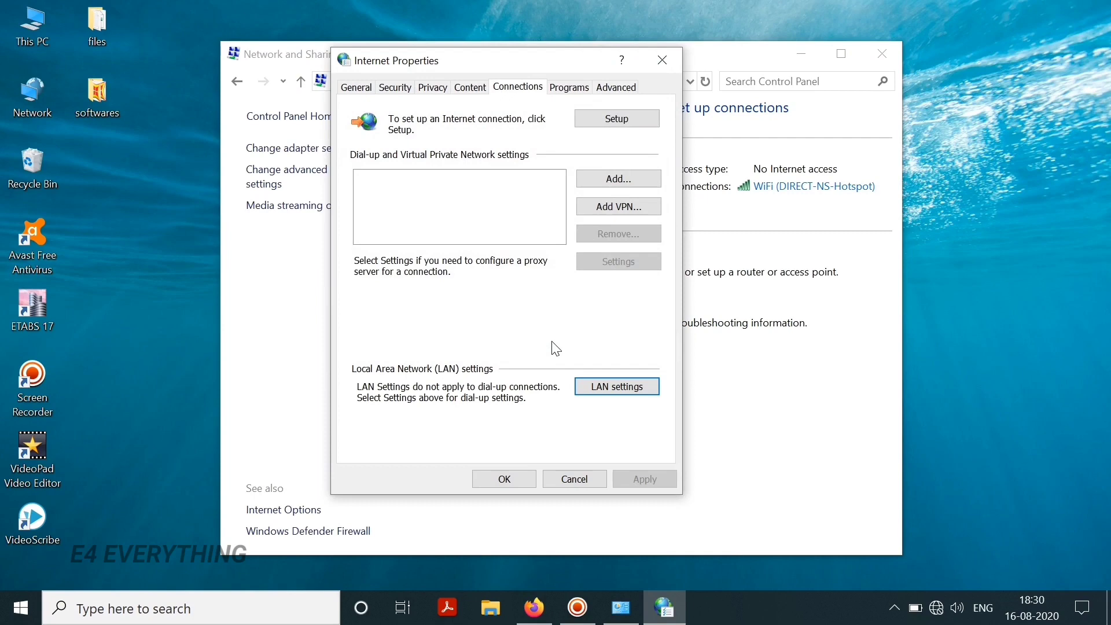
pyautogui.click(516, 481)
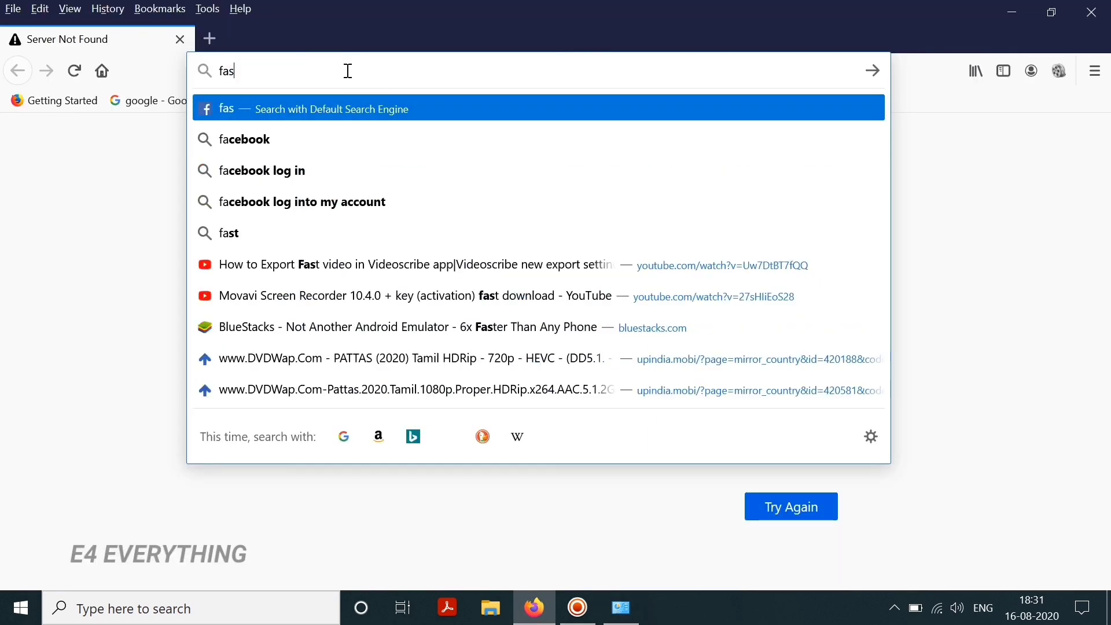
# - Load fast.com in Firefox to test the hotspot speed (about 13 Mbps), then open YouTube
pyautogui.write('t')
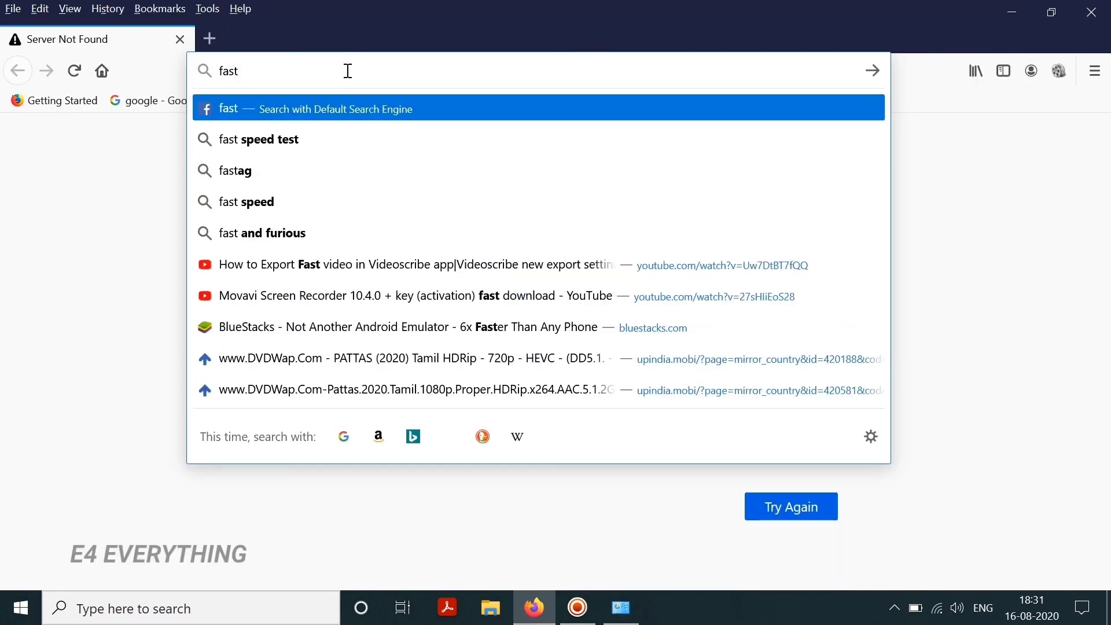
pyautogui.hotkey('ctrl', 'Return')
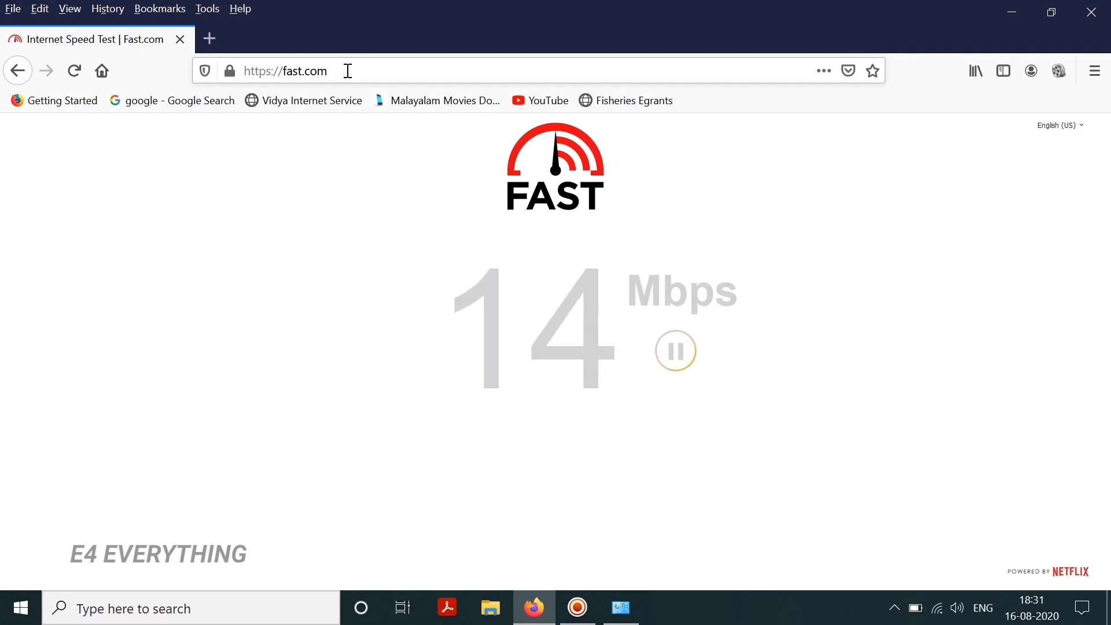
pyautogui.click(526, 99)
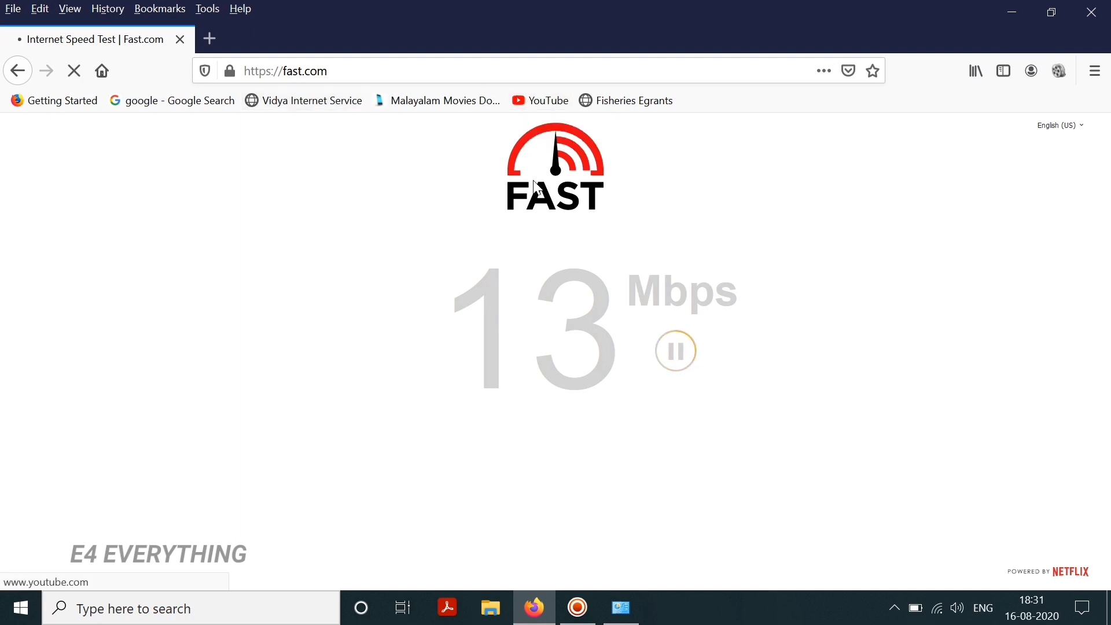